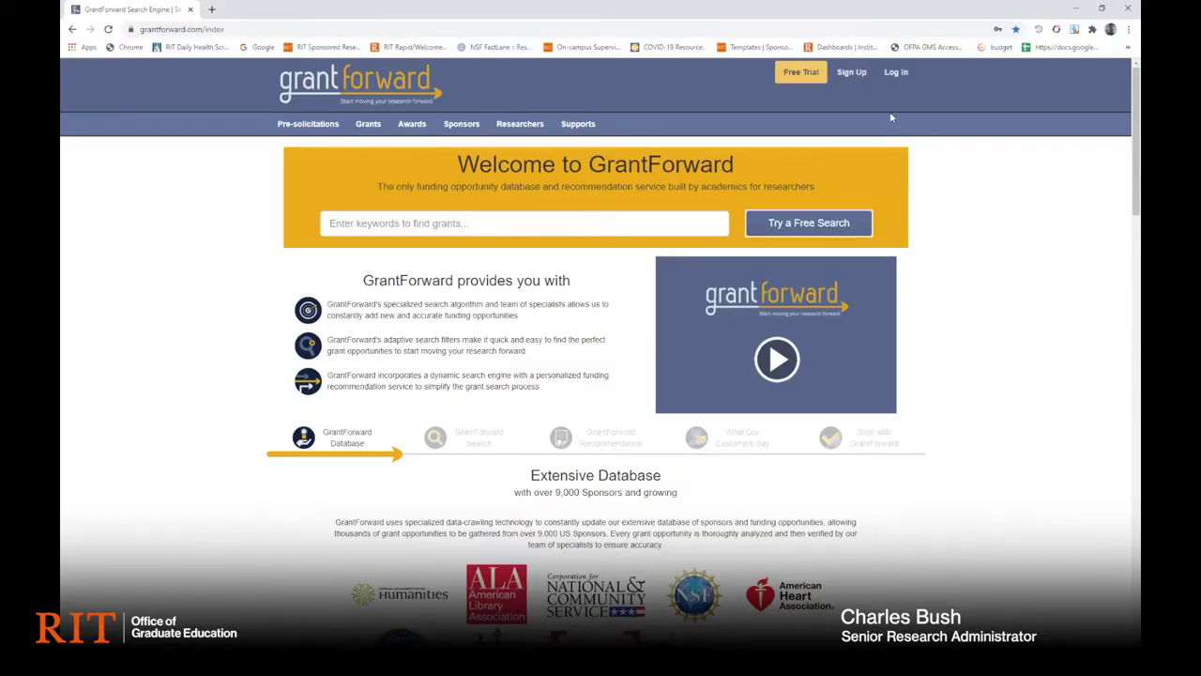
Choose Student as the user type, then log in with the saved email and password
{"action": "left_click", "coordinate": [853, 73]}
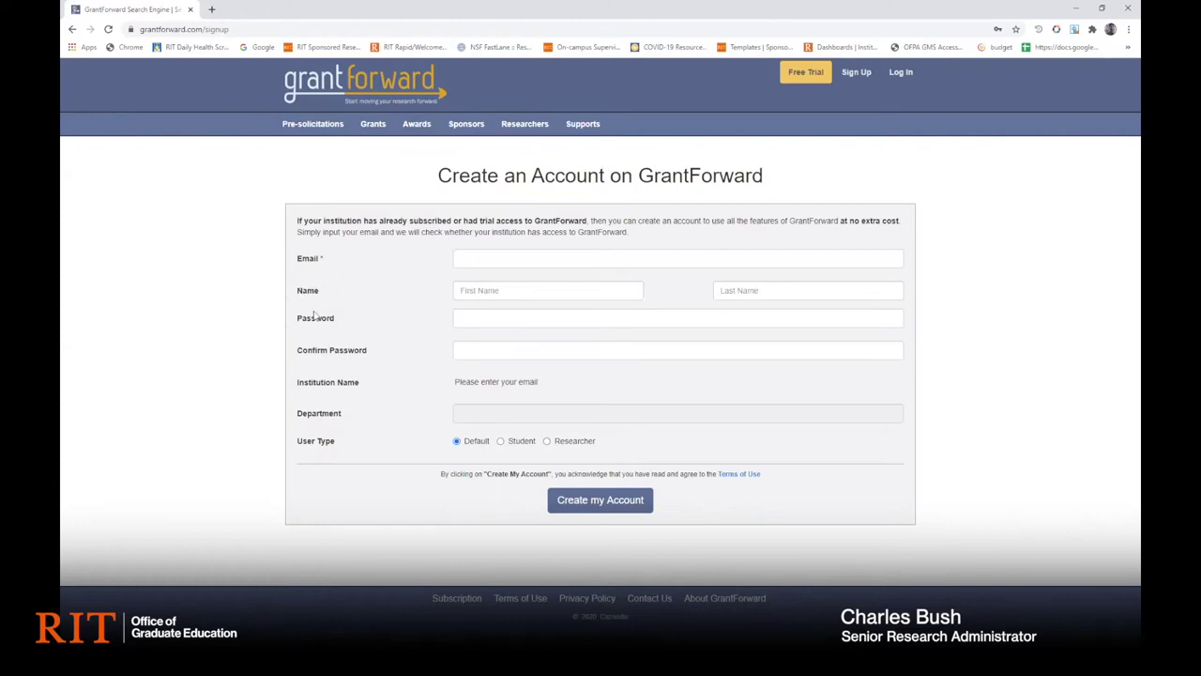
{"action": "left_click", "coordinate": [501, 441]}
{"action": "left_click", "coordinate": [907, 80]}
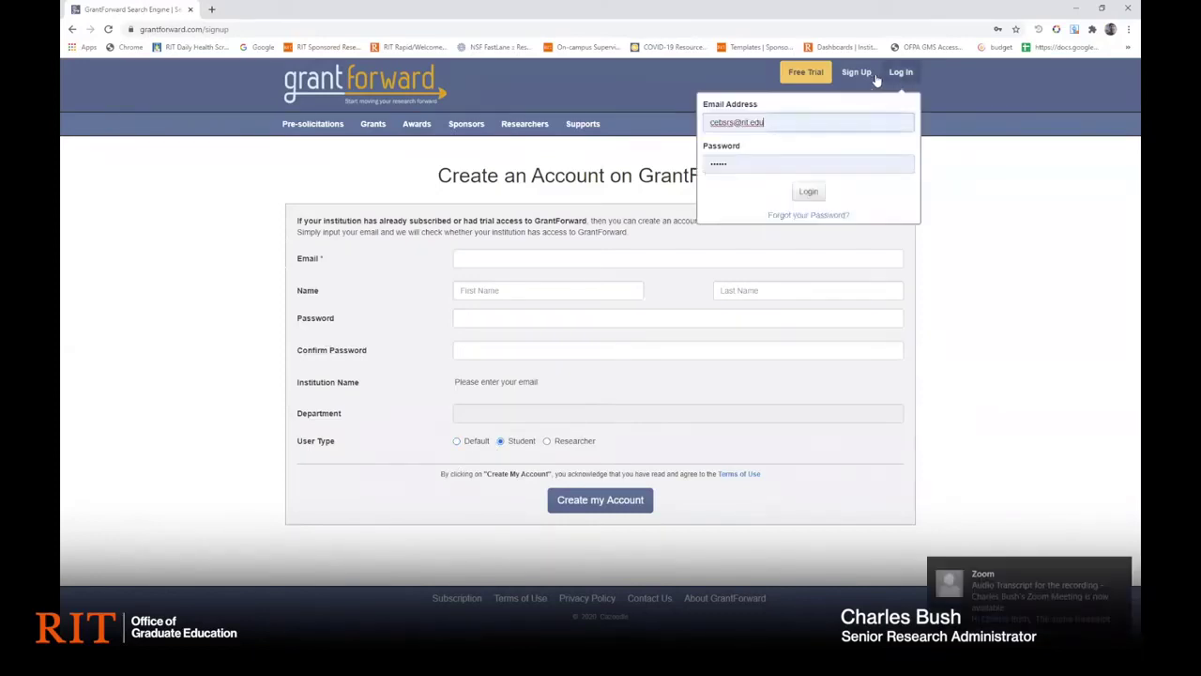
{"action": "left_click", "coordinate": [807, 188]}
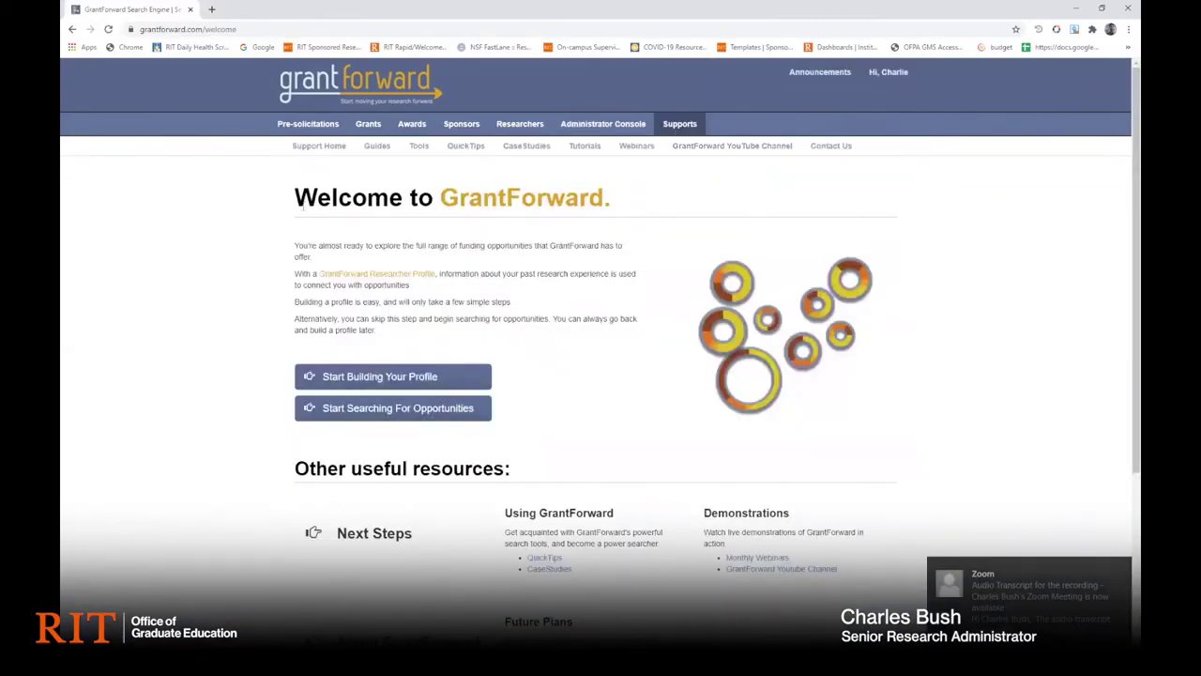
Search grant opportunities for the keywords 'music history'
{"action": "left_click", "coordinate": [369, 150]}
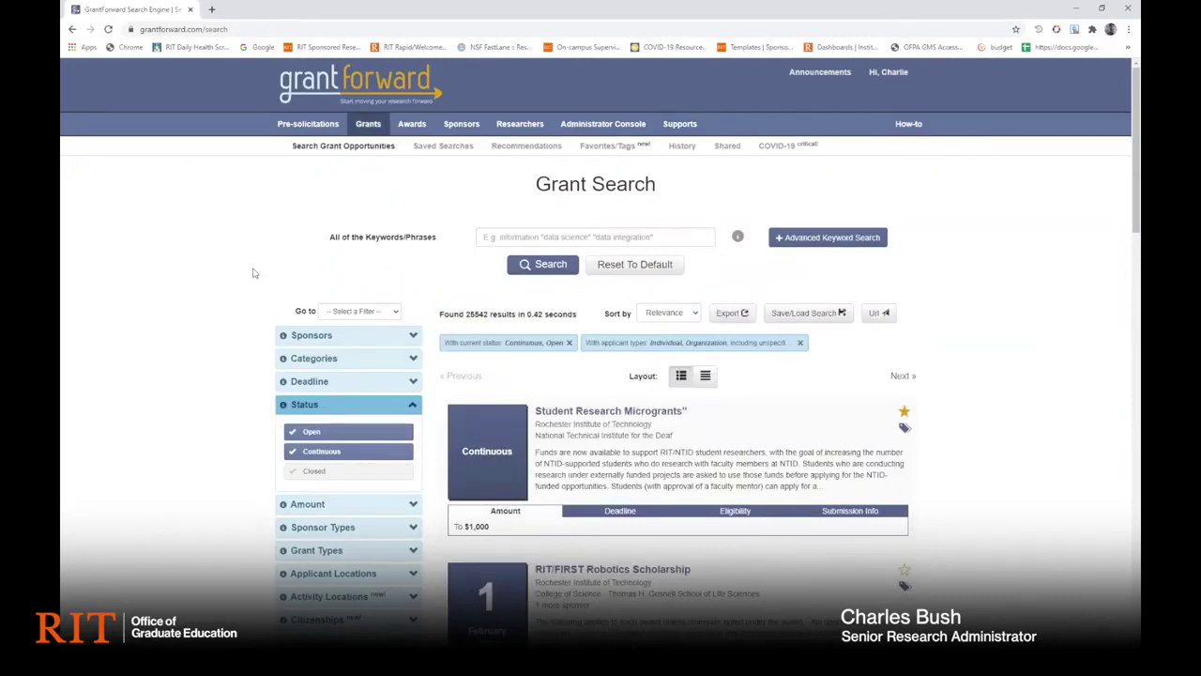
{"action": "scroll", "coordinate": [223, 311], "scroll_direction": "down", "scroll_amount": 1}
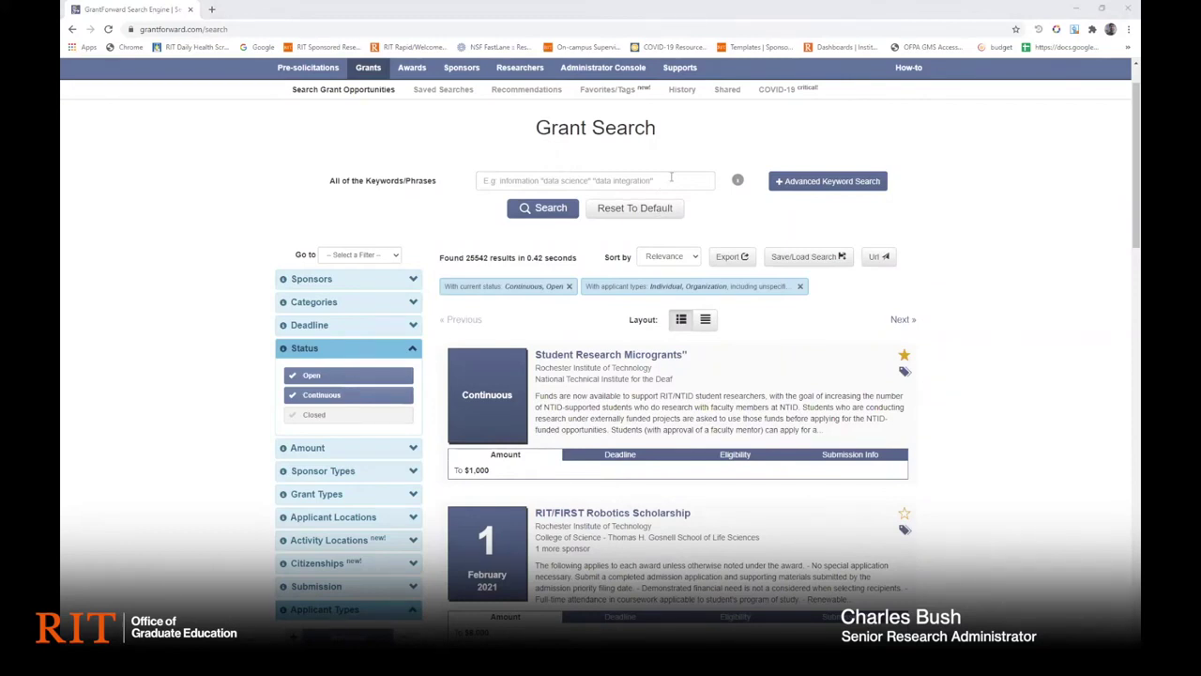
{"action": "left_click", "coordinate": [665, 181]}
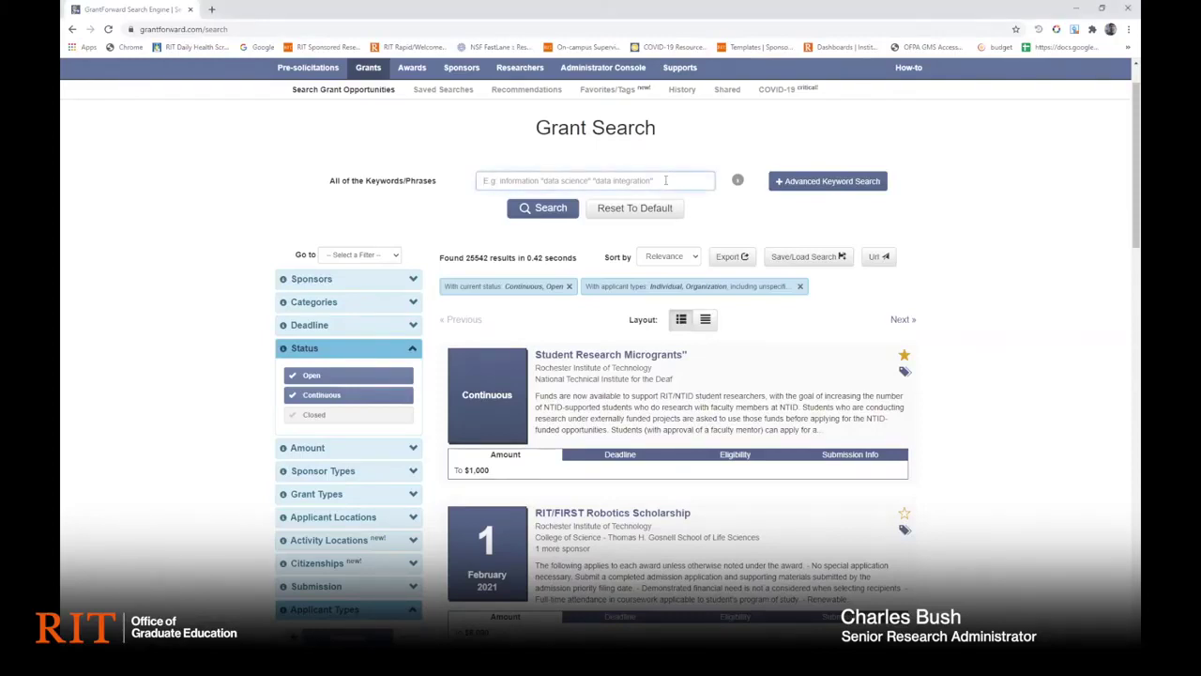
{"action": "type", "text": "mu"}
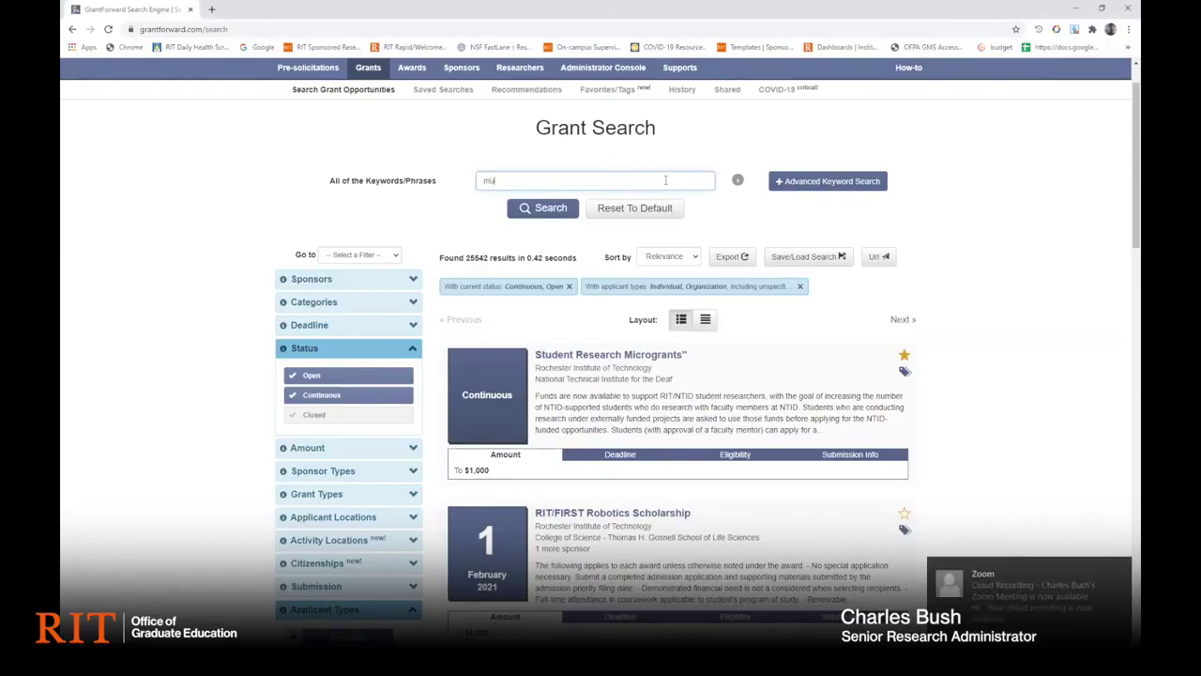
{"action": "type", "text": "sic historyu"}
{"action": "key", "text": "BackSpace"}
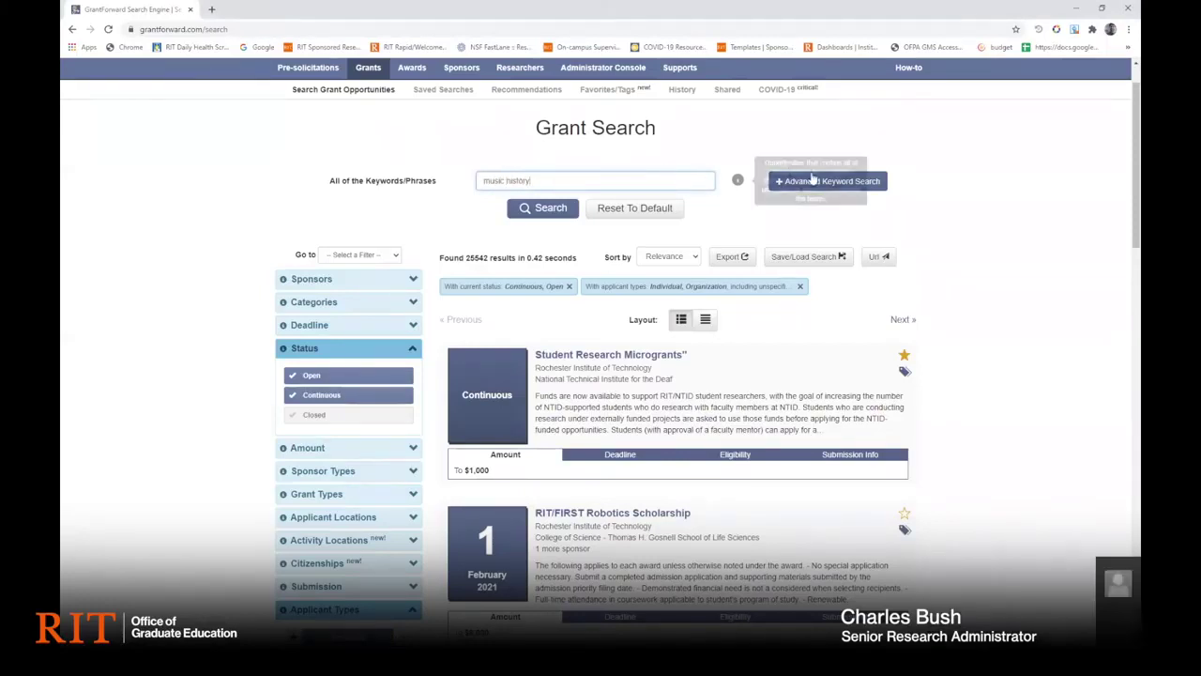
{"action": "left_click", "coordinate": [544, 210]}
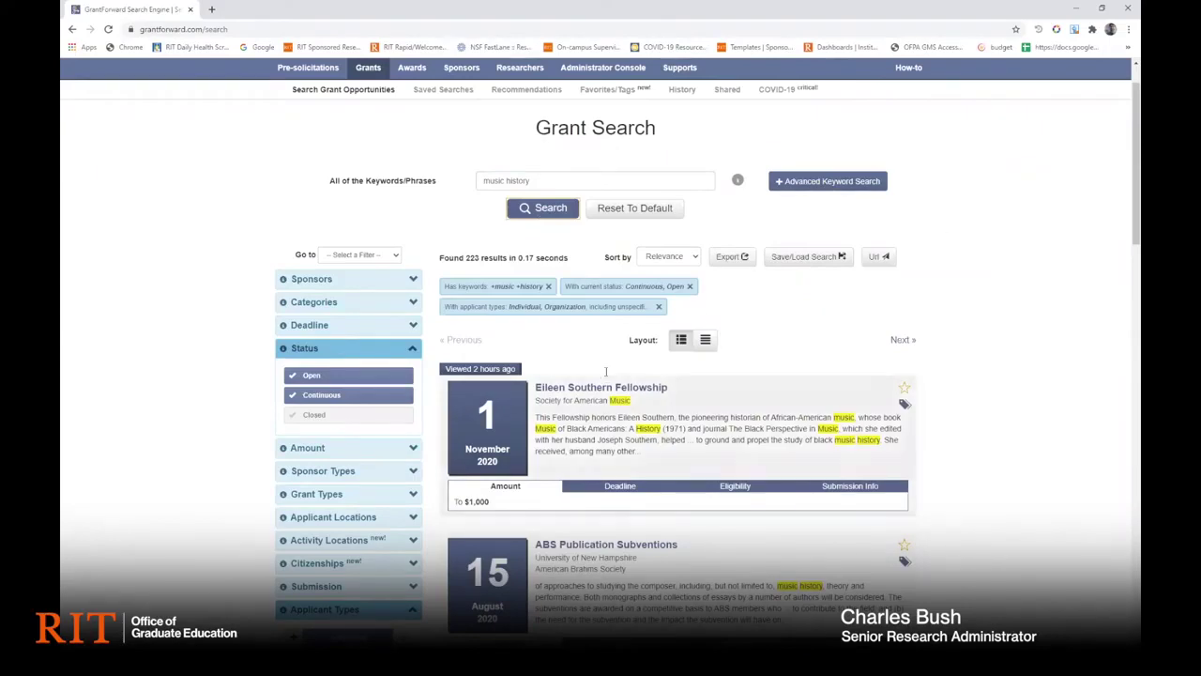
View the first result's deadline, eligibility and submission requirement details
{"action": "left_click", "coordinate": [620, 488]}
{"action": "left_click", "coordinate": [725, 487]}
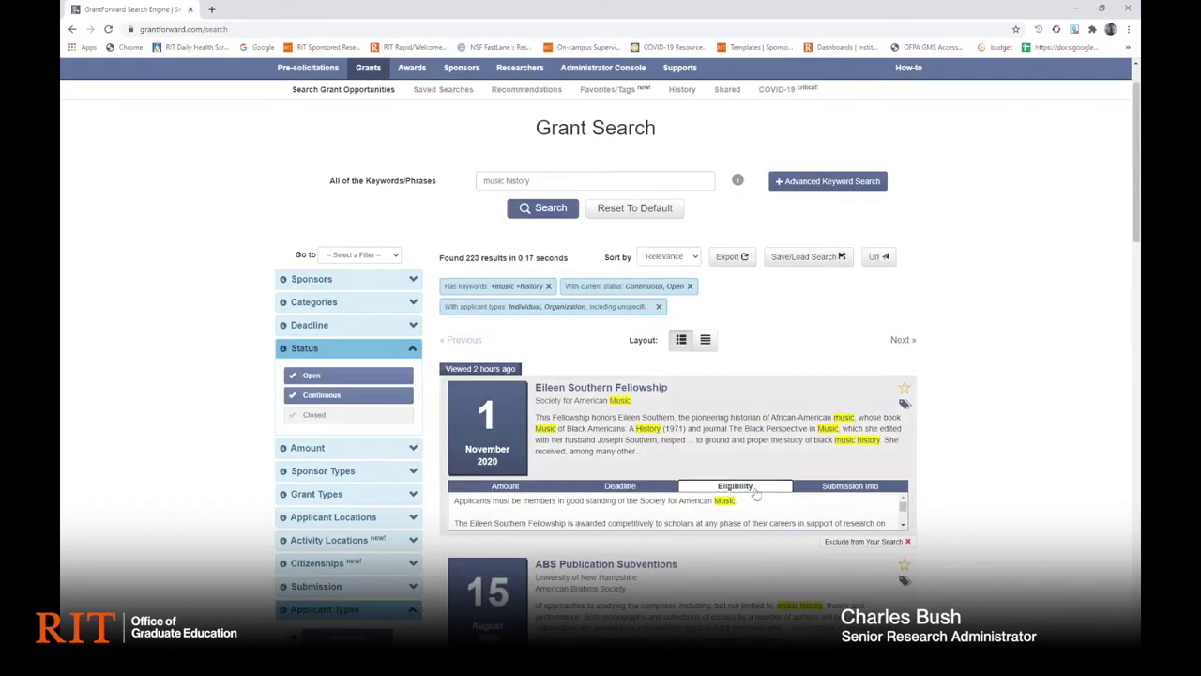
{"action": "left_click", "coordinate": [850, 486]}
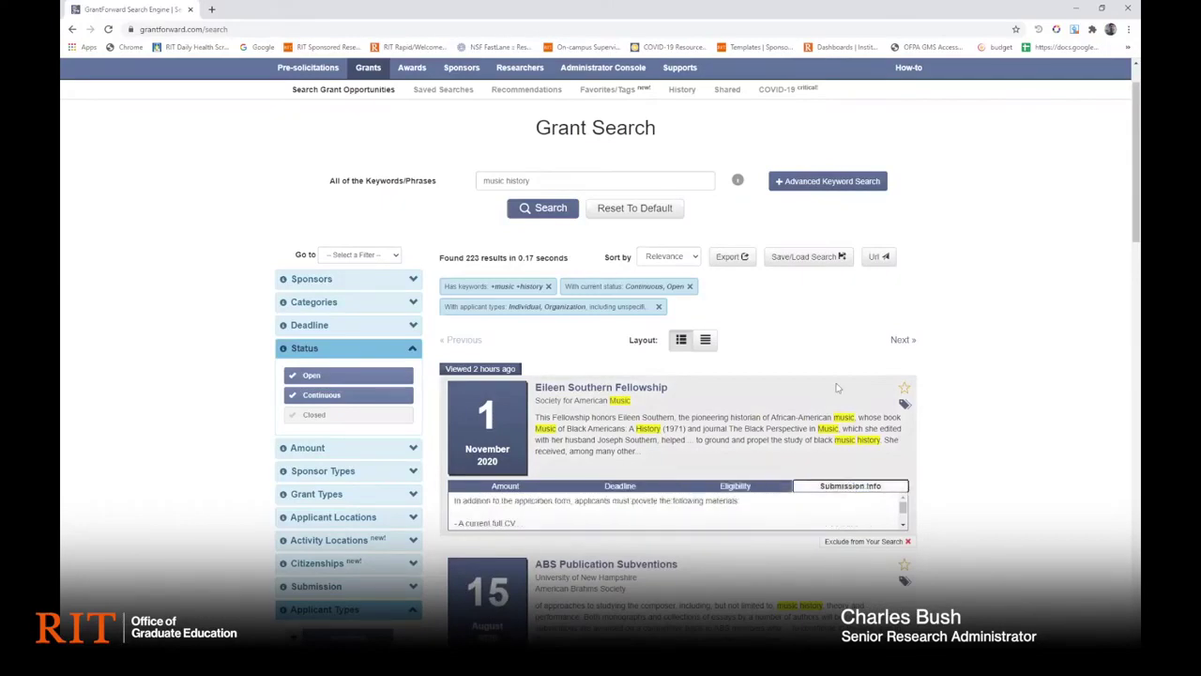
Open the Eileen Southern Fellowship details page and read through it
{"action": "left_click", "coordinate": [634, 389]}
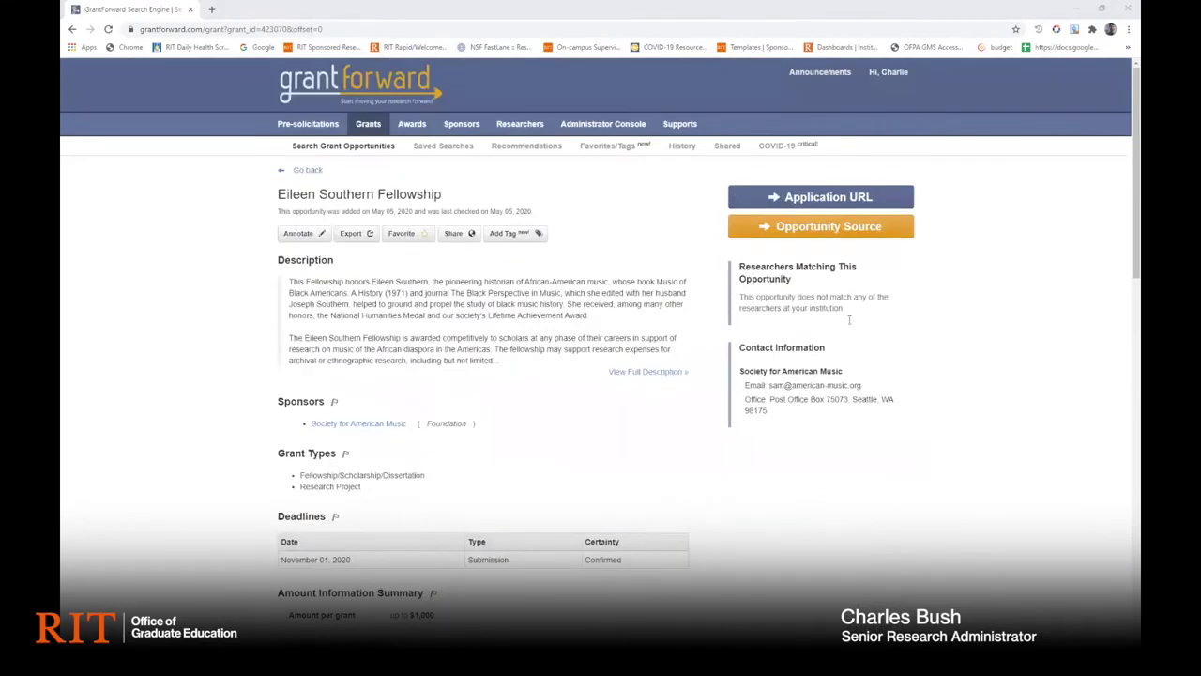
{"action": "scroll", "coordinate": [584, 306], "scroll_direction": "down", "scroll_amount": 1}
{"action": "scroll", "coordinate": [583, 306], "scroll_direction": "down", "scroll_amount": 1}
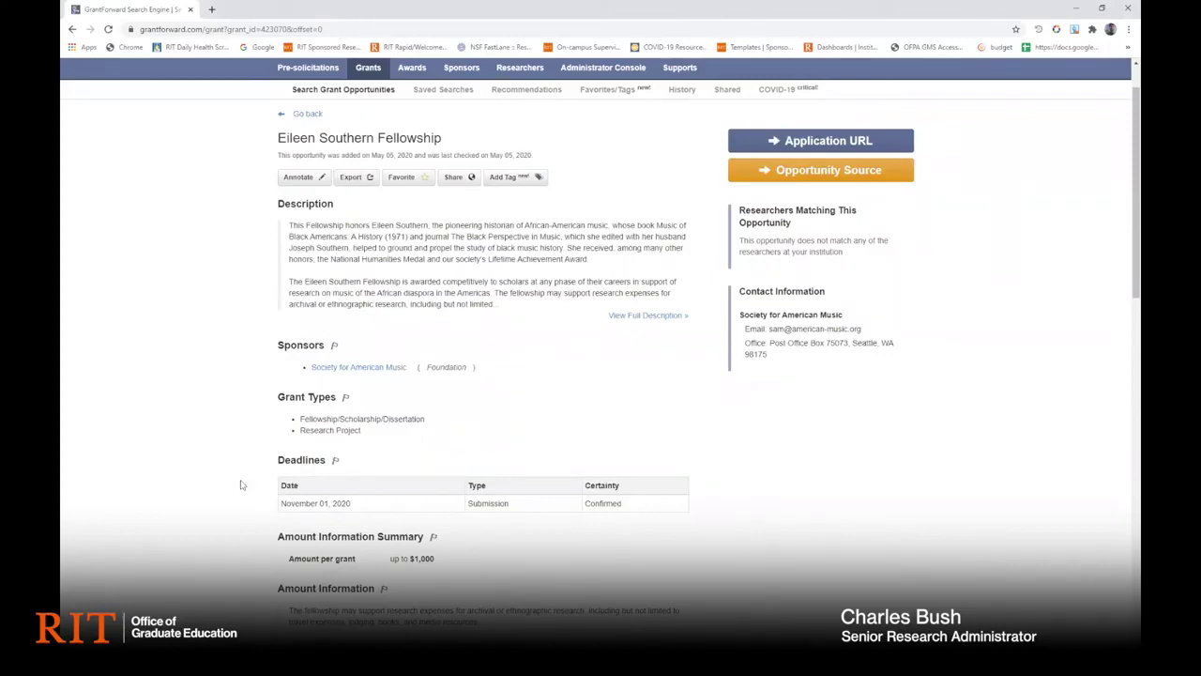
{"action": "scroll", "coordinate": [211, 469], "scroll_direction": "down", "scroll_amount": 2}
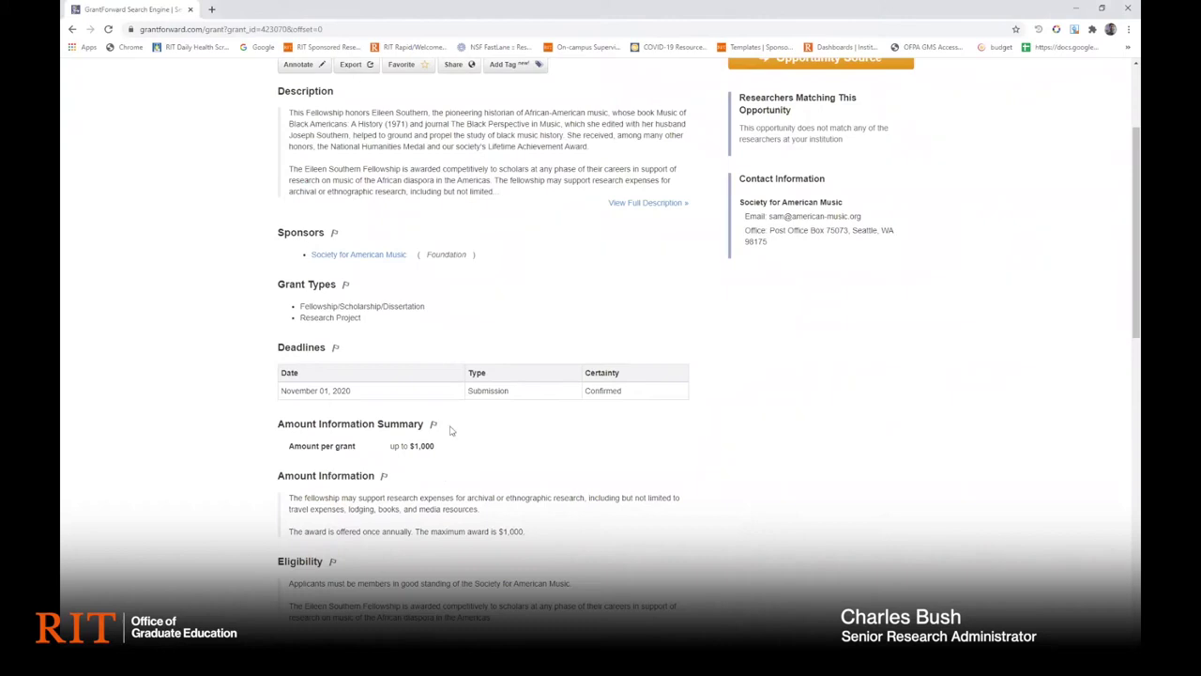
{"action": "scroll", "coordinate": [292, 417], "scroll_direction": "down", "scroll_amount": 1}
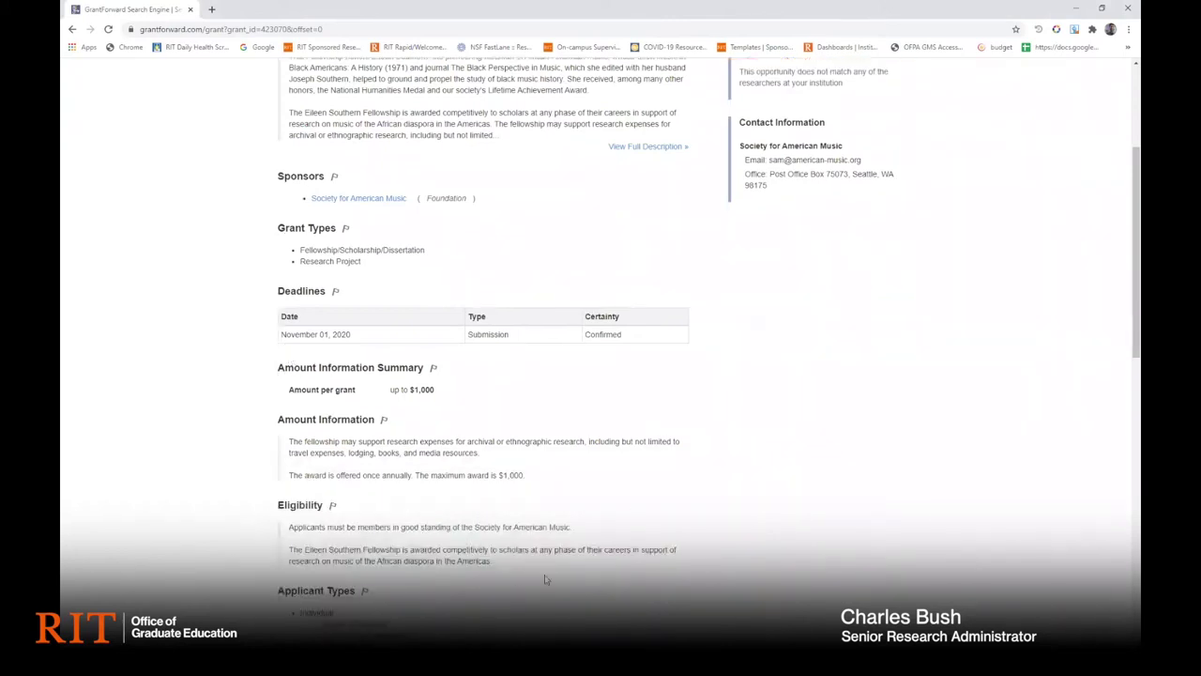
{"action": "scroll", "coordinate": [724, 399], "scroll_direction": "up", "scroll_amount": 4}
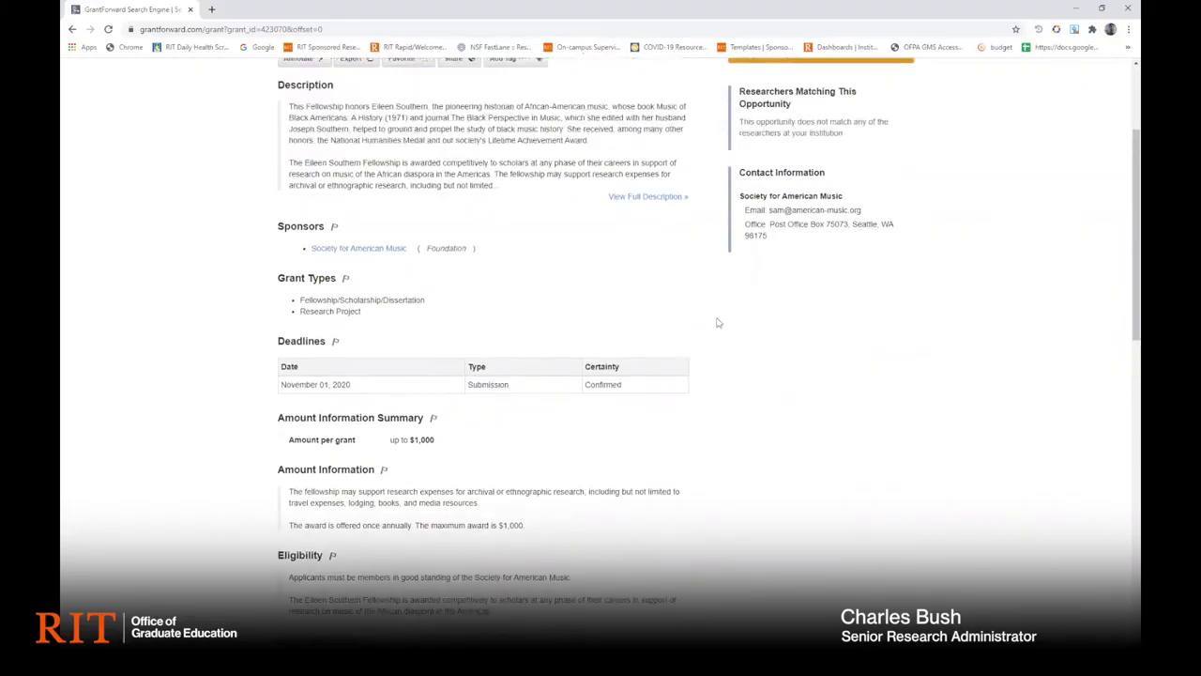
Open the fellowship's Application URL in a new tab, then return to GrantForward
{"action": "left_click", "coordinate": [819, 198]}
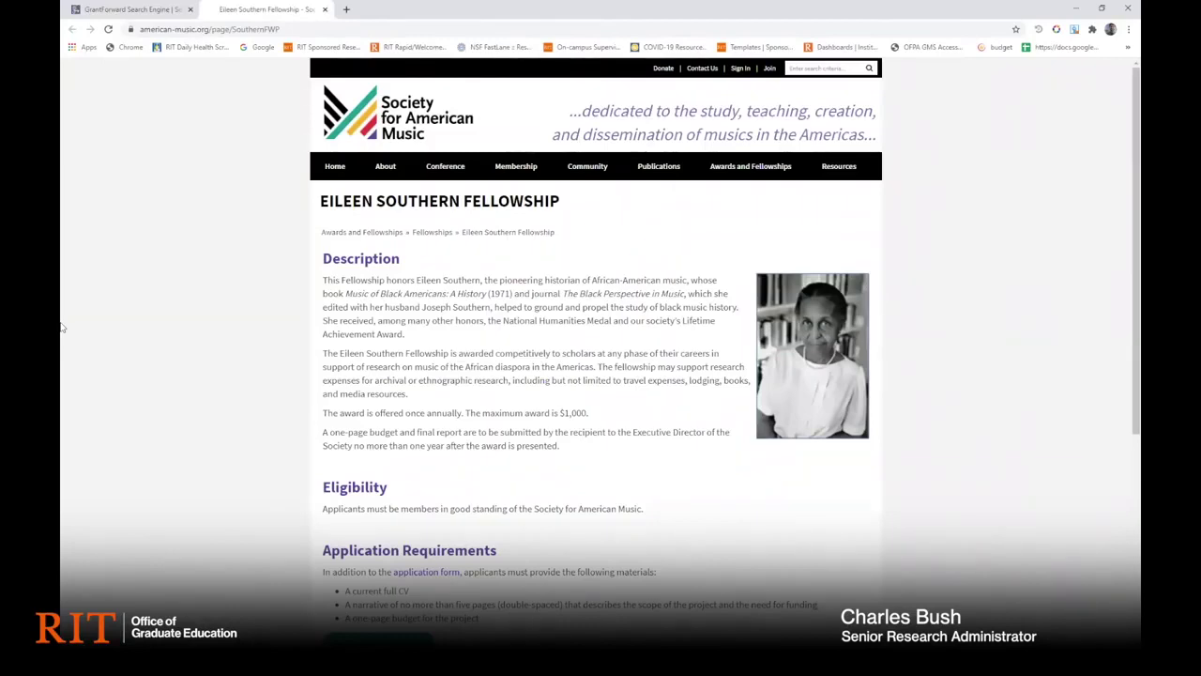
{"action": "left_click", "coordinate": [110, 8]}
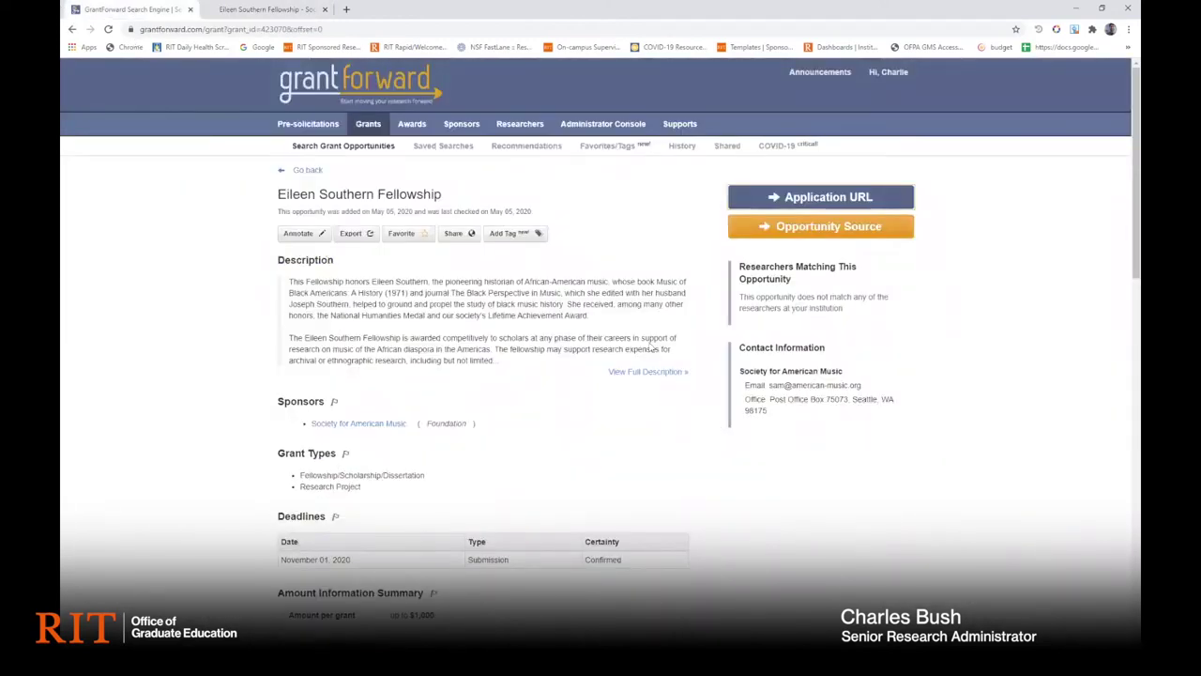
Favorite the fellowship, dismiss the share form, and return to the grant search
{"action": "left_click", "coordinate": [413, 233]}
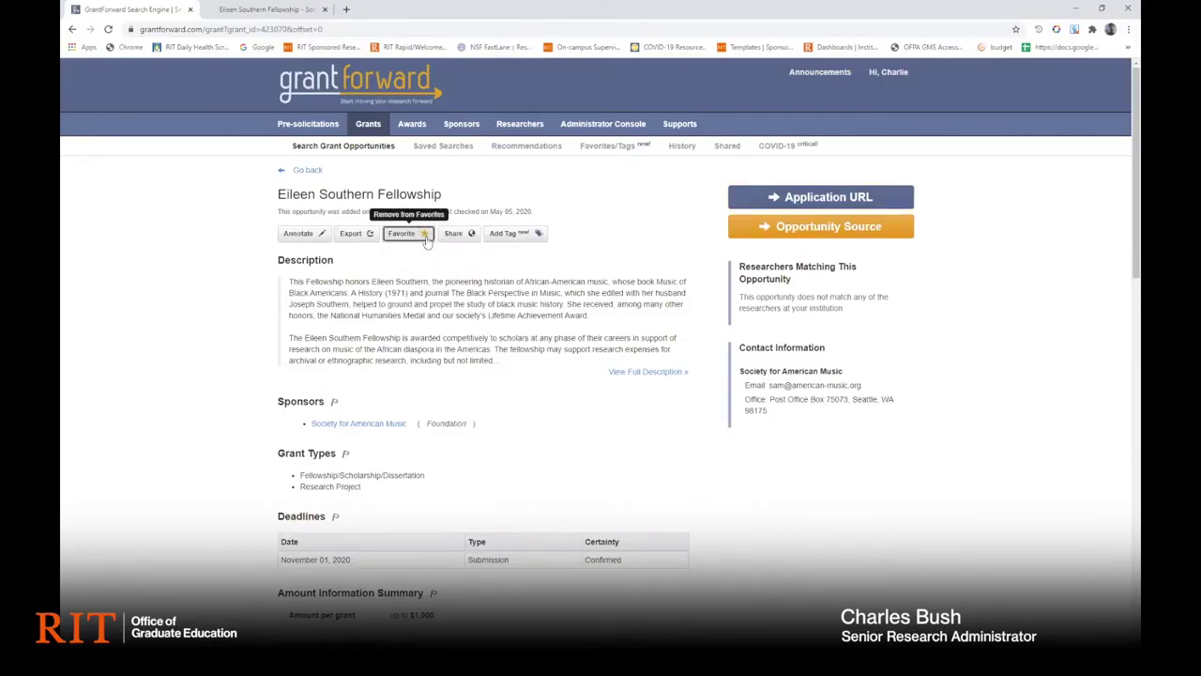
{"action": "key", "text": "Tab"}
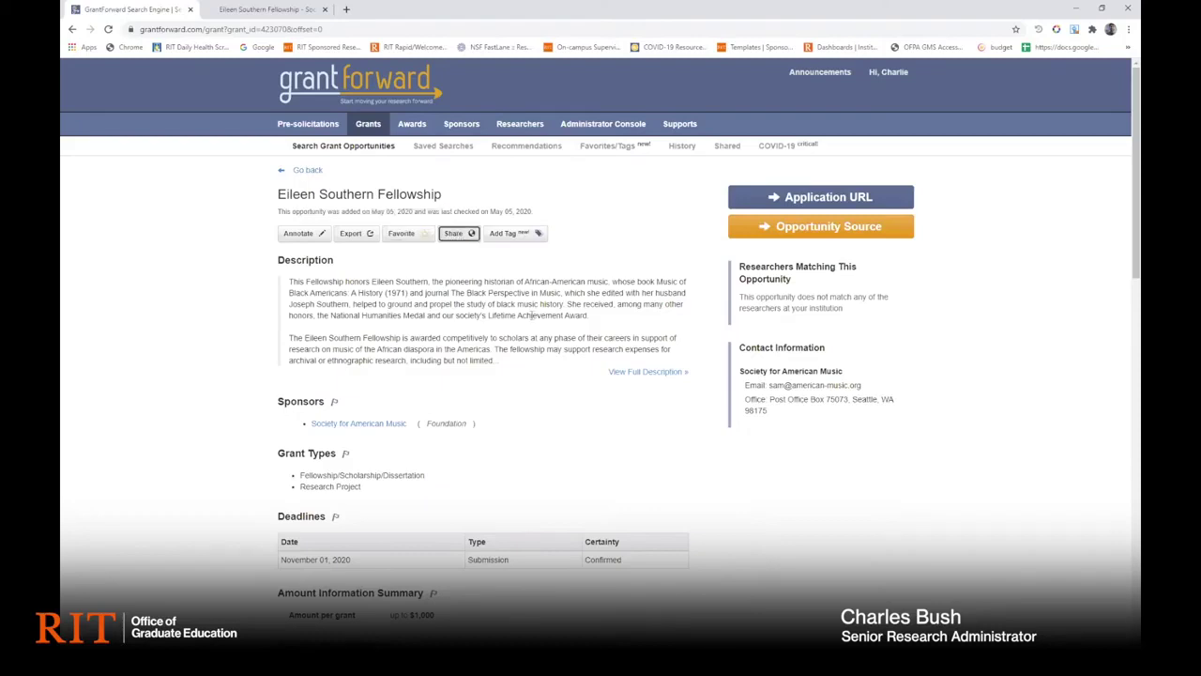
{"action": "key", "text": "Return"}
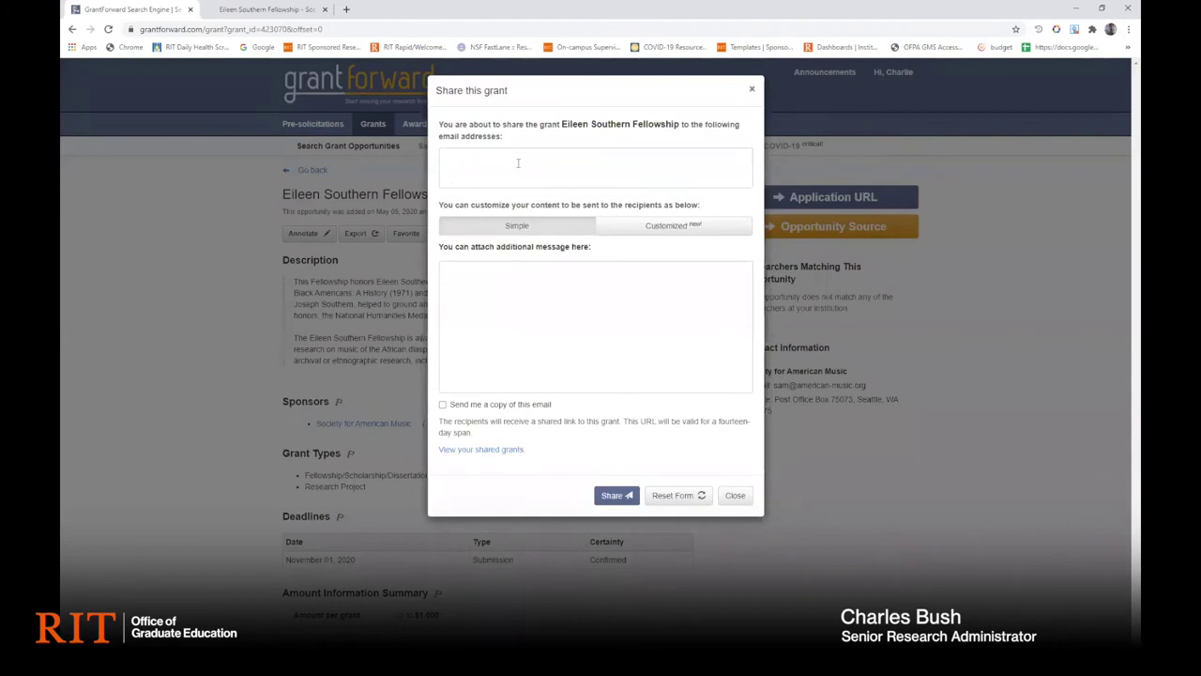
{"action": "left_click", "coordinate": [735, 495]}
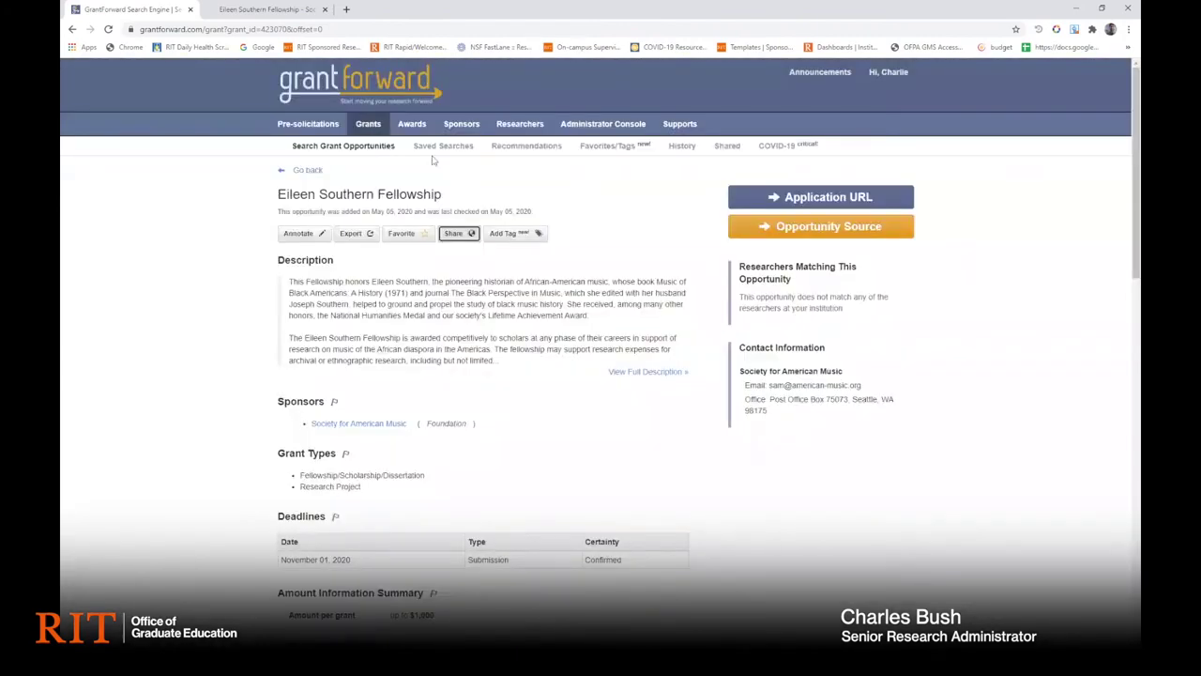
{"action": "left_click", "coordinate": [366, 146]}
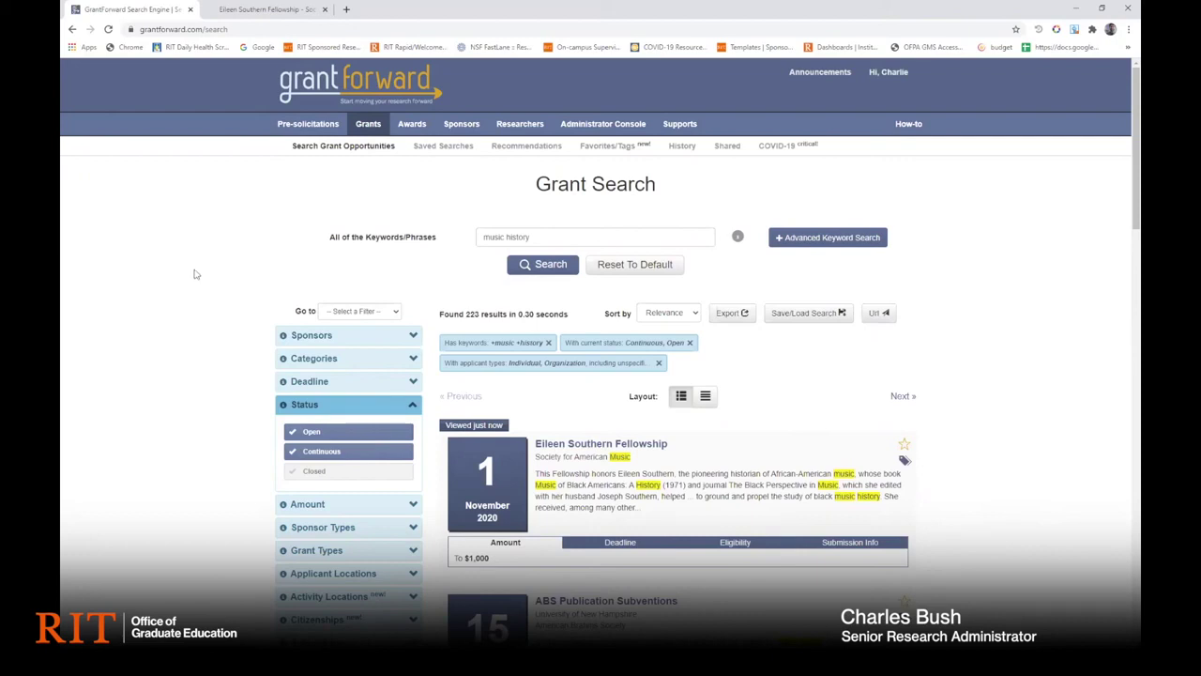
{"action": "scroll", "coordinate": [192, 267], "scroll_direction": "down", "scroll_amount": 2}
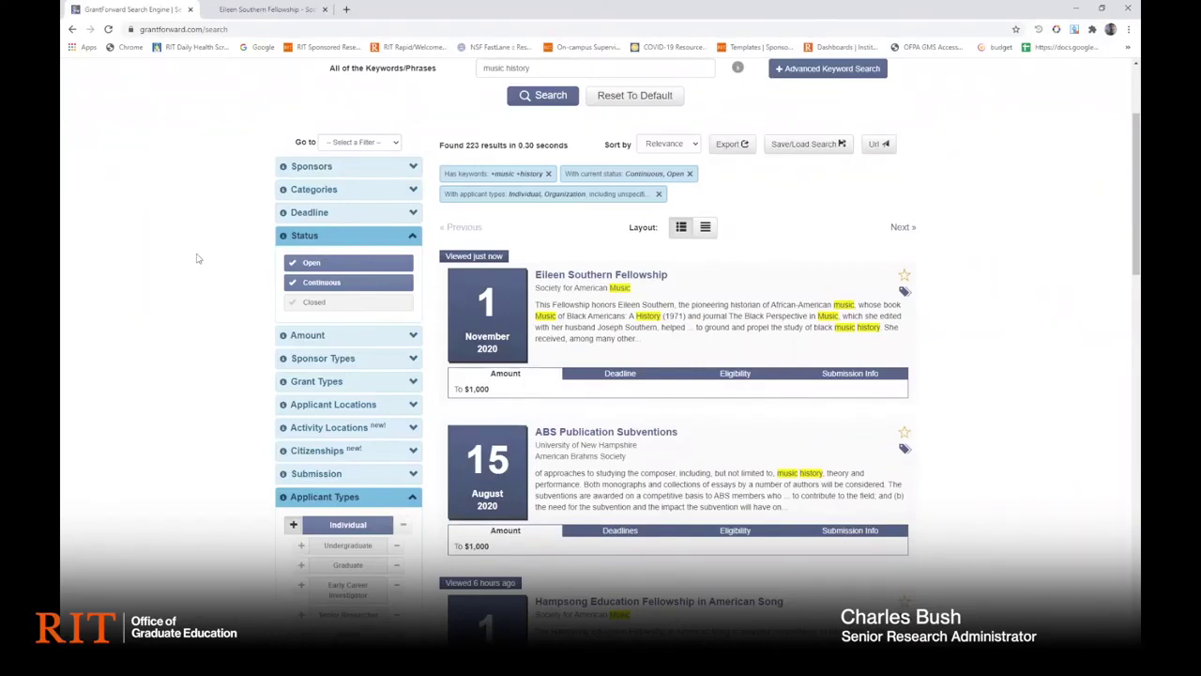
{"action": "left_click", "coordinate": [376, 384]}
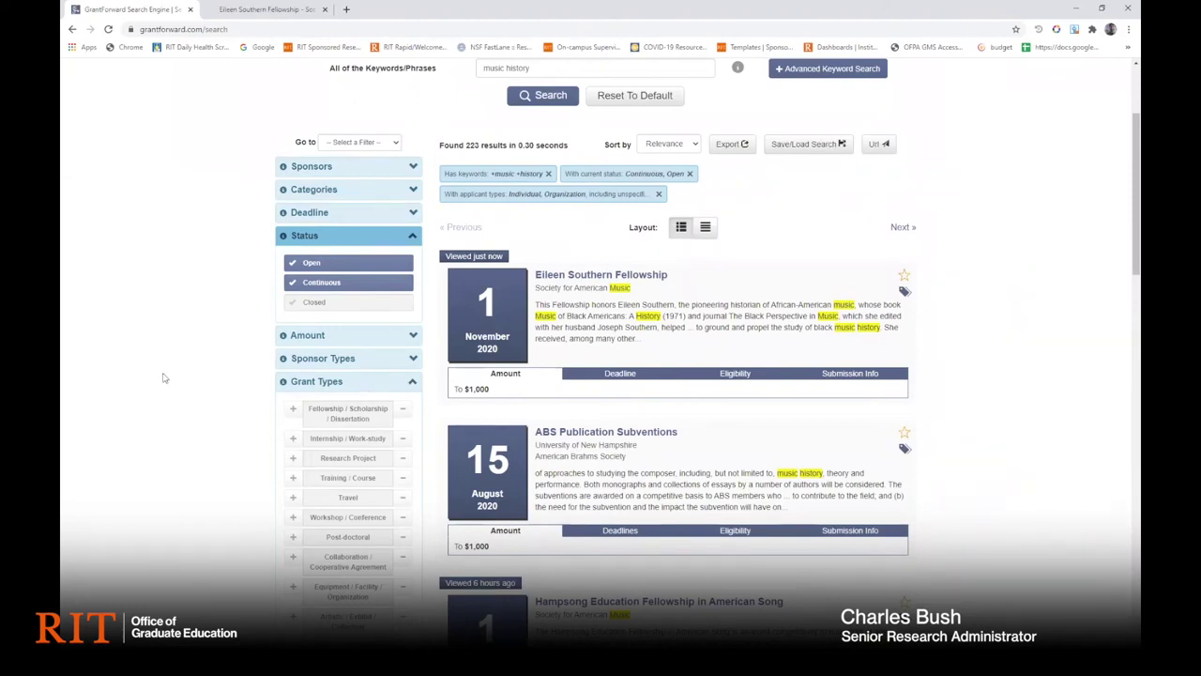
{"action": "scroll", "coordinate": [166, 379], "scroll_direction": "down", "scroll_amount": 1}
{"action": "left_click", "coordinate": [322, 366]}
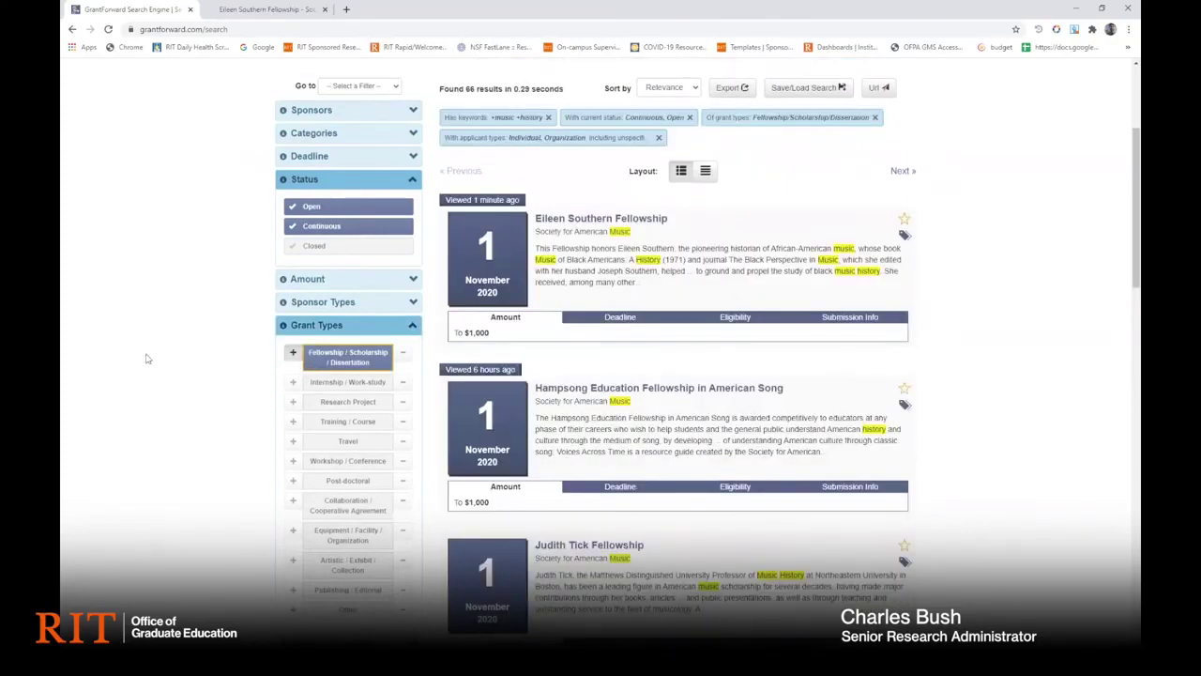
{"action": "left_click", "coordinate": [313, 356]}
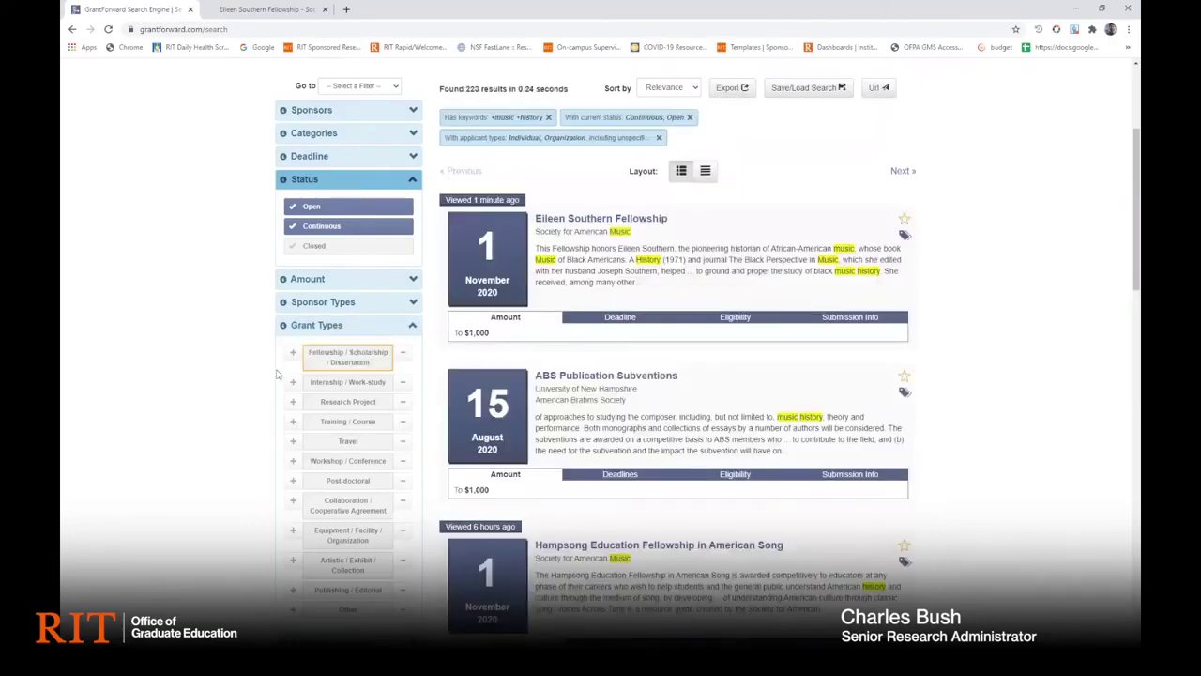
{"action": "left_click", "coordinate": [331, 441]}
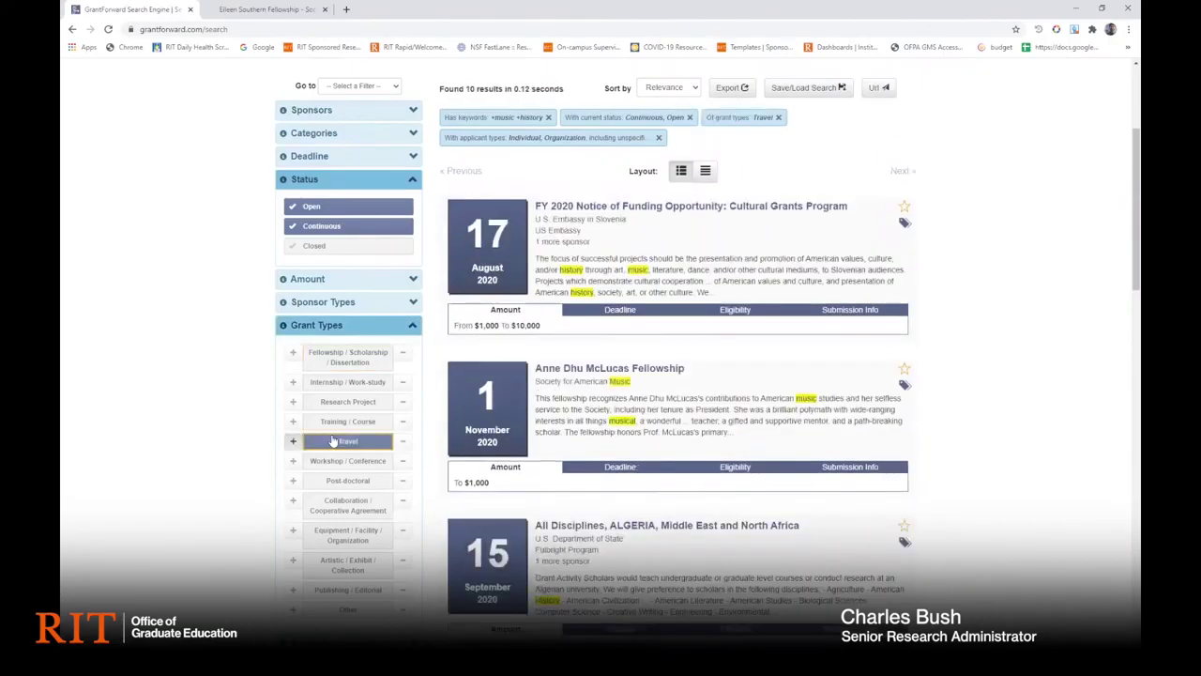
{"action": "left_click", "coordinate": [310, 441]}
{"action": "left_click", "coordinate": [310, 381]}
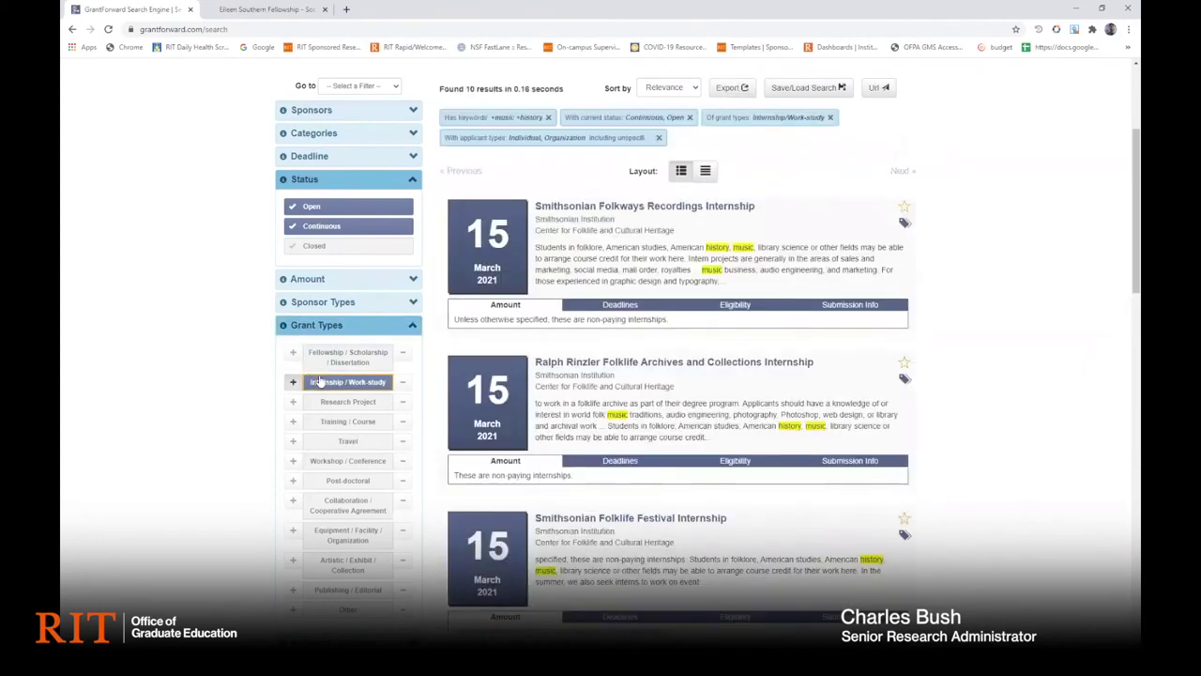
{"action": "left_click", "coordinate": [310, 381]}
{"action": "scroll", "coordinate": [221, 313], "scroll_direction": "down", "scroll_amount": 3}
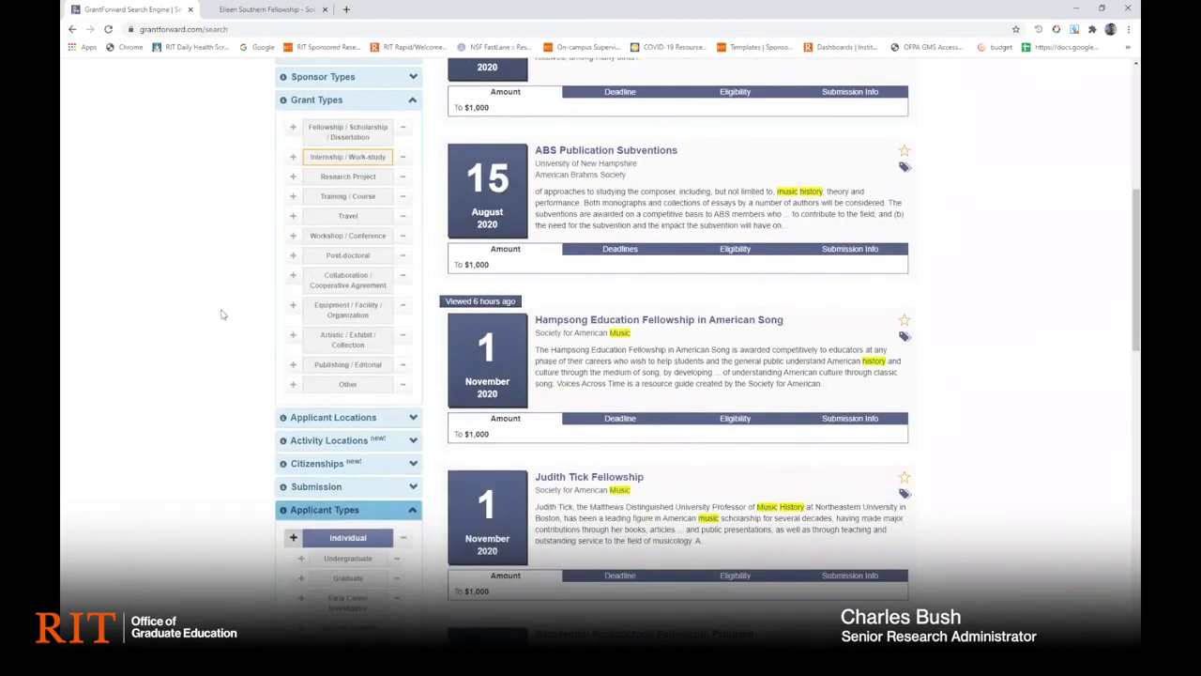
Filter the 'music history' results to Graduate applicants and the Travel grant type
{"action": "scroll", "coordinate": [230, 360], "scroll_direction": "down", "scroll_amount": 1}
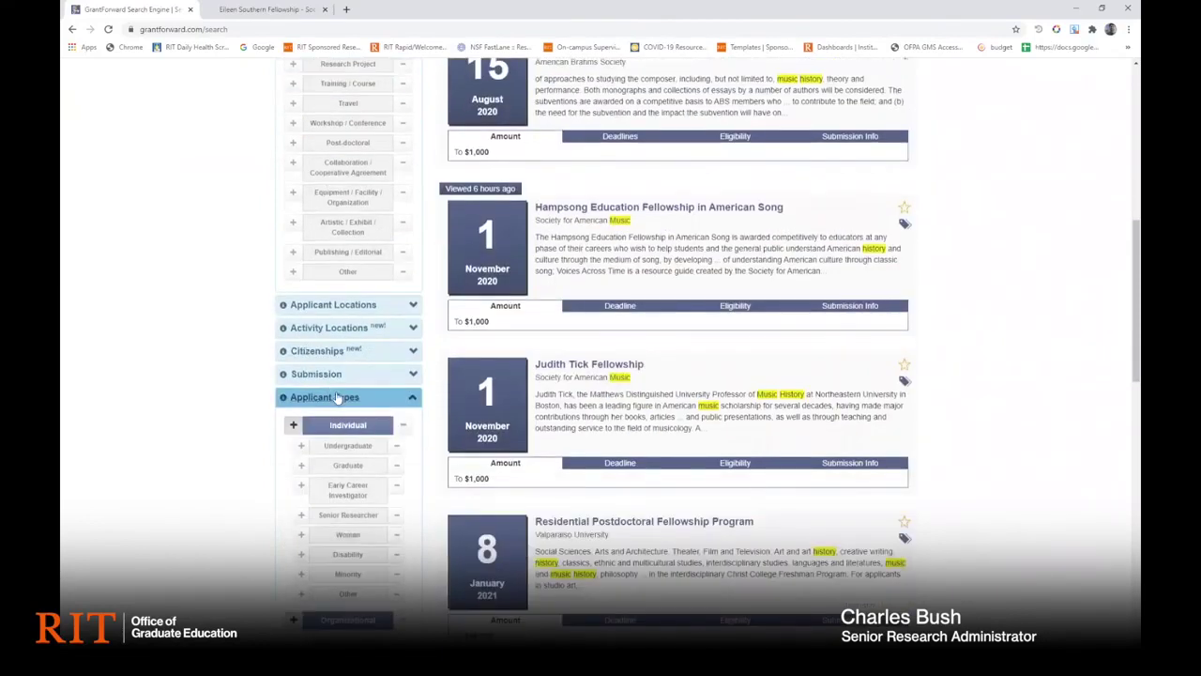
{"action": "scroll", "coordinate": [338, 399], "scroll_direction": "down", "scroll_amount": 1}
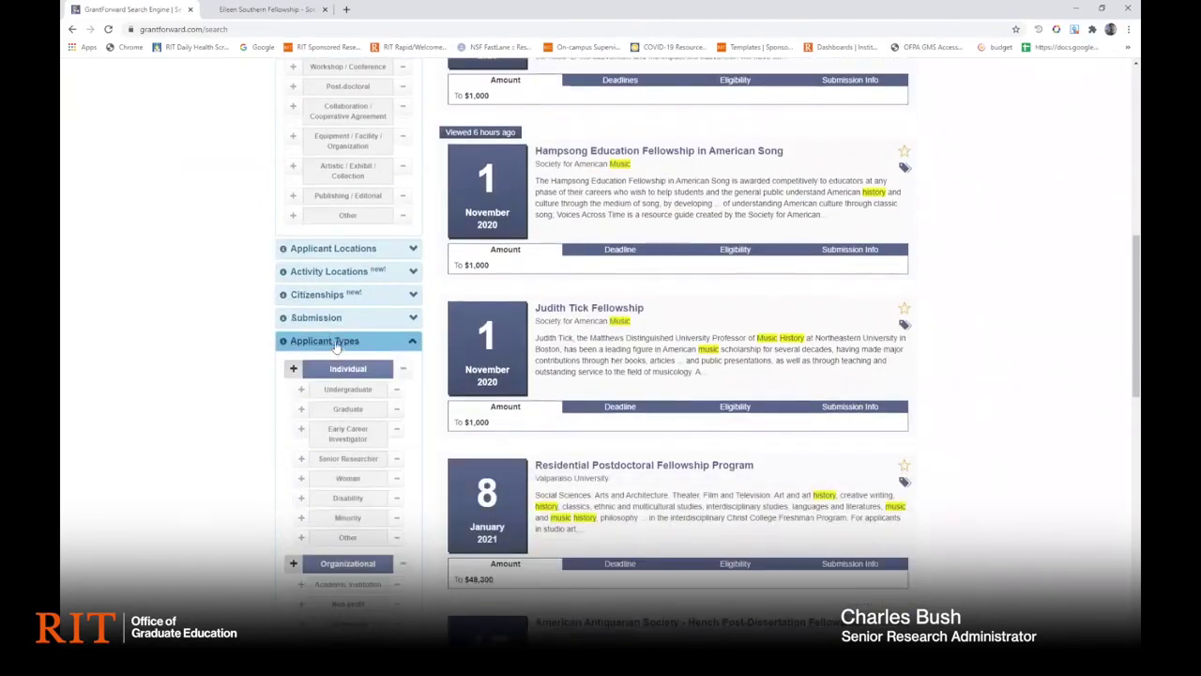
{"action": "left_click", "coordinate": [325, 409]}
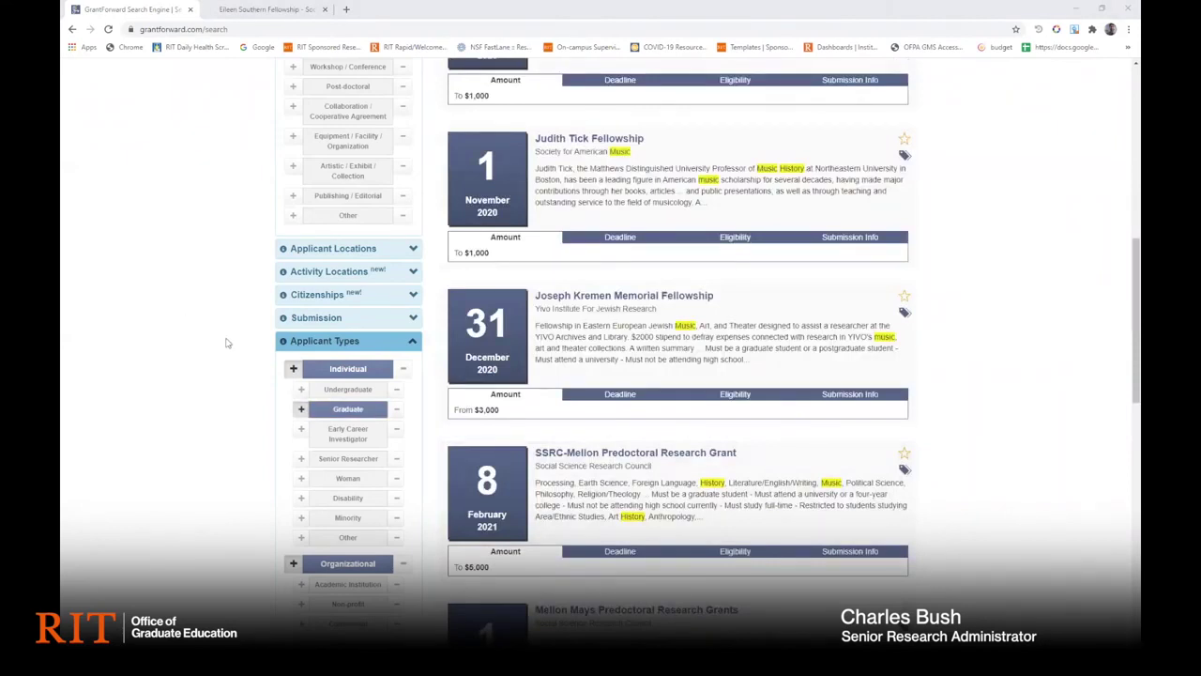
{"action": "scroll", "coordinate": [225, 340], "scroll_direction": "up", "scroll_amount": 3}
{"action": "left_click", "coordinate": [320, 272]}
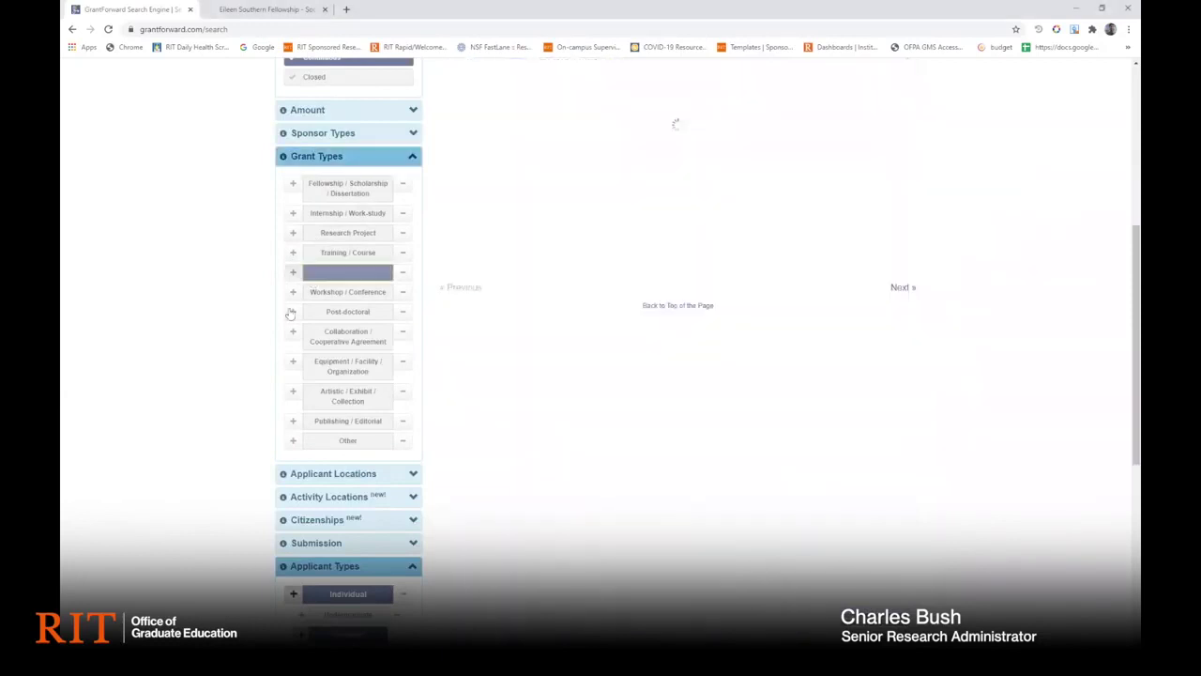
{"action": "scroll", "coordinate": [350, 449], "scroll_direction": "down", "scroll_amount": 2}
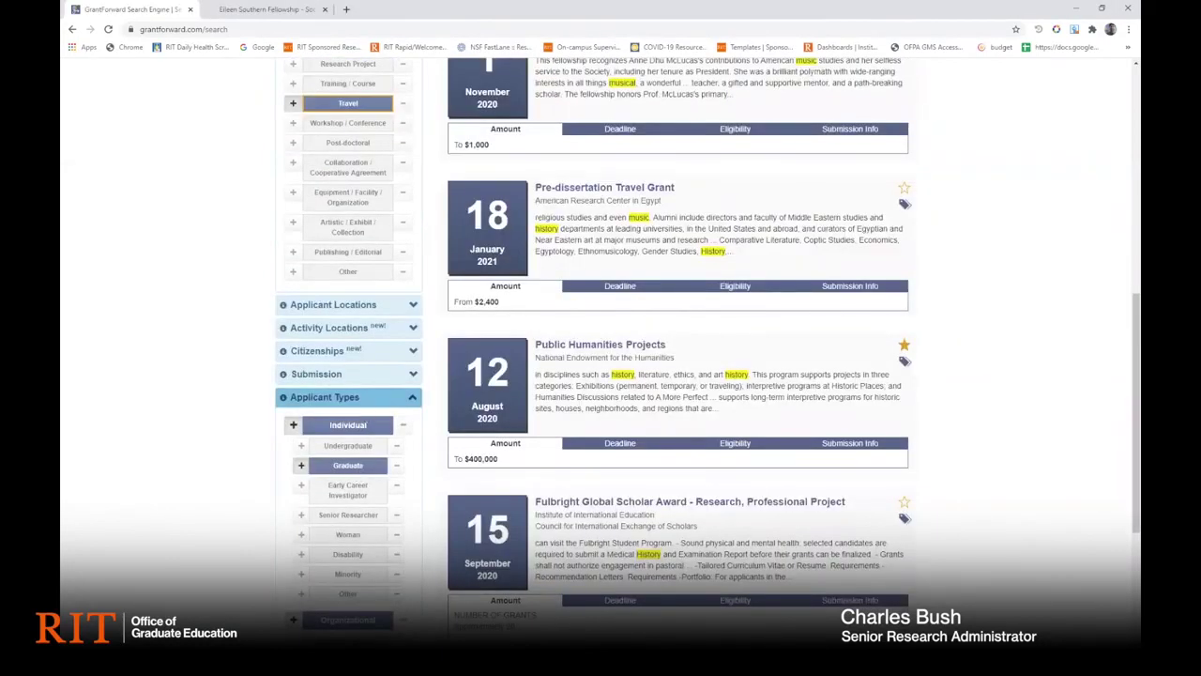
{"action": "scroll", "coordinate": [1048, 371], "scroll_direction": "up", "scroll_amount": 3}
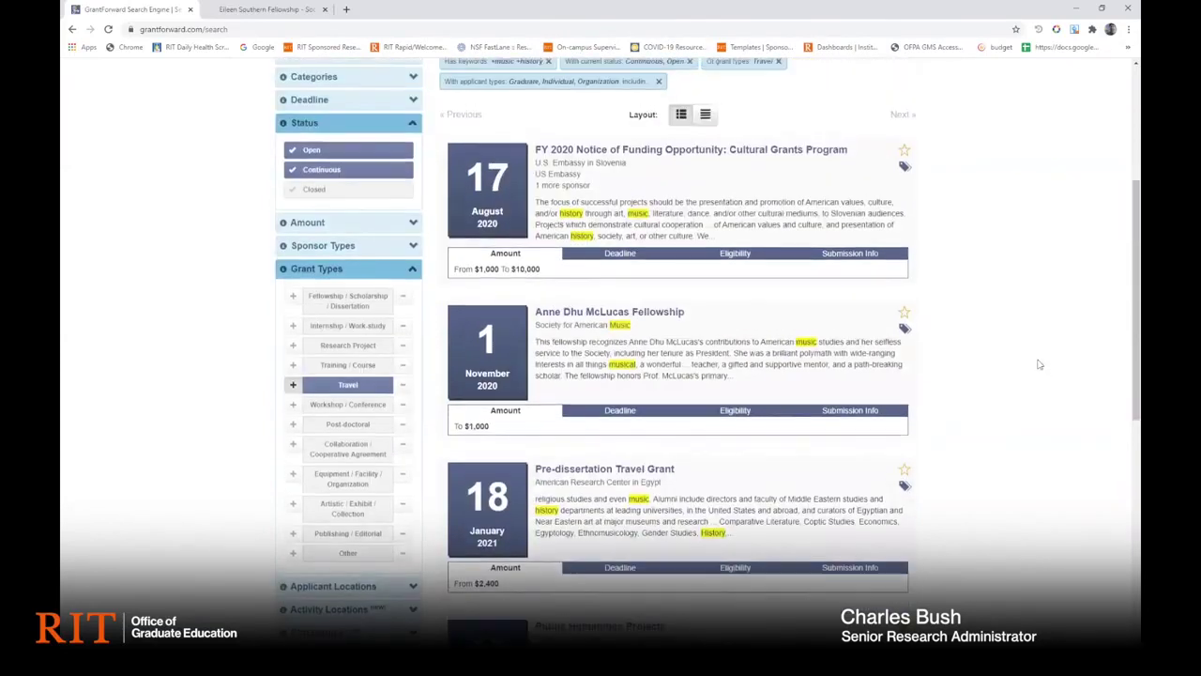
{"action": "scroll", "coordinate": [1033, 362], "scroll_direction": "up", "scroll_amount": 3}
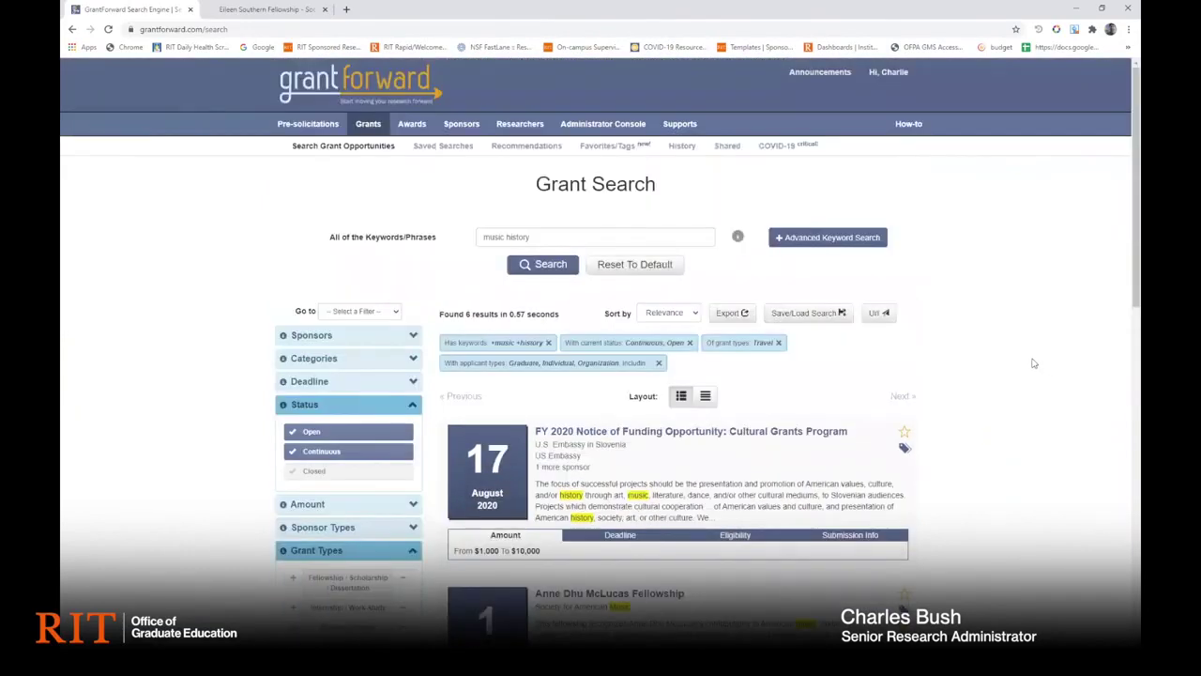